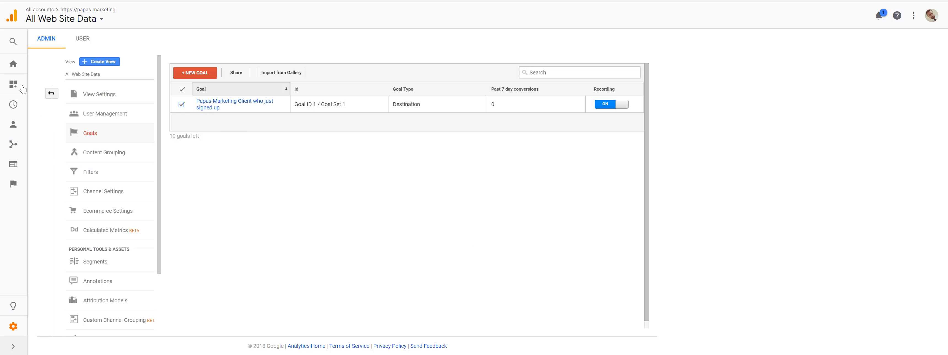
- Open the property's Tracking Code page from the Tracking Info settings and copy the Global Site Tag (gtag.js) snippet
click(12, 327)
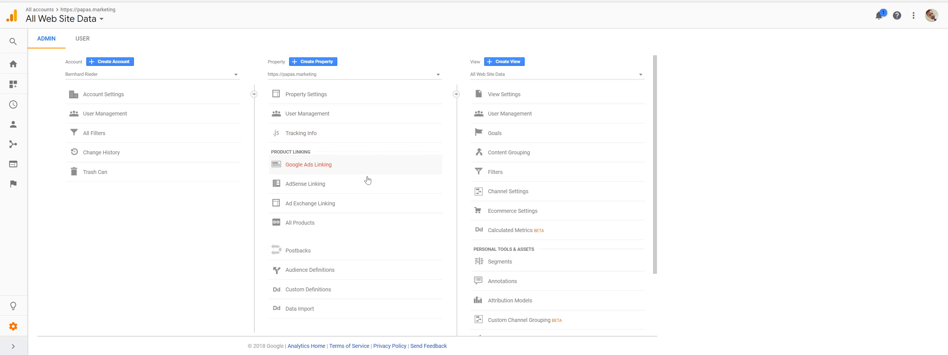
click(305, 140)
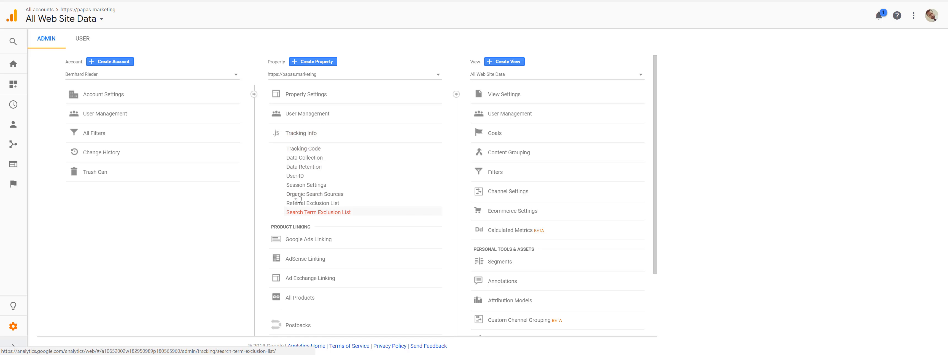
click(303, 149)
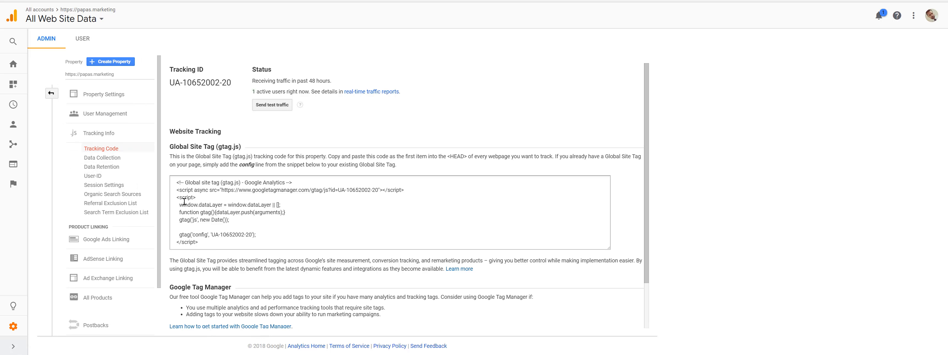
click(186, 204)
right_click(196, 189)
click(203, 193)
click(259, 227)
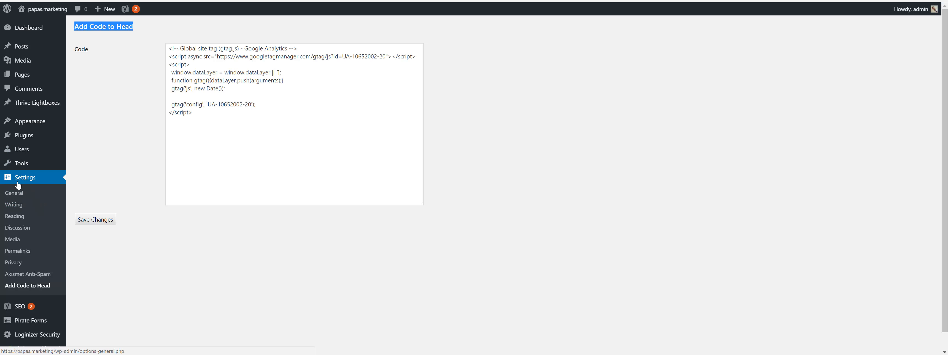
- Switch to the WordPress dashboard and review the Google Analytics snippet in the Add Code to Head settings
click(75, 26)
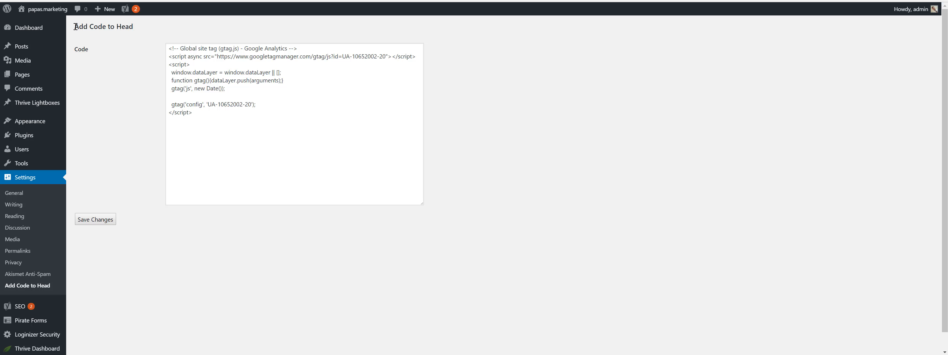
drag(75, 27, 134, 26)
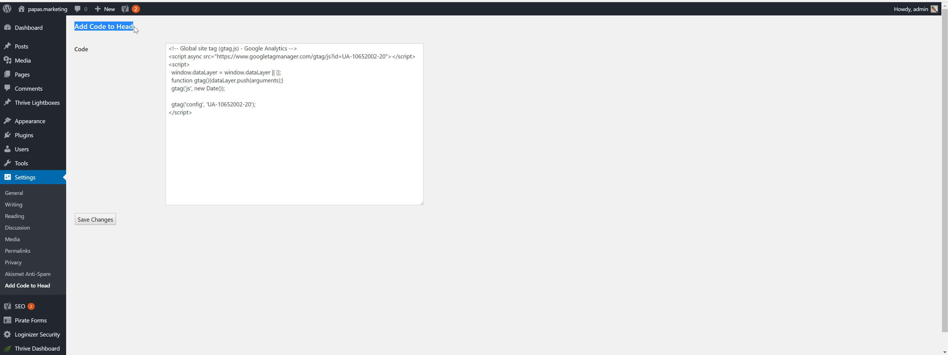
click(202, 135)
key(ctrl+a)
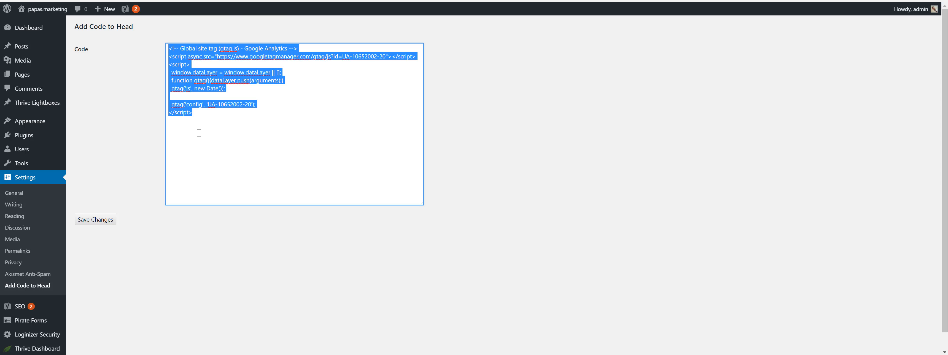
click(200, 112)
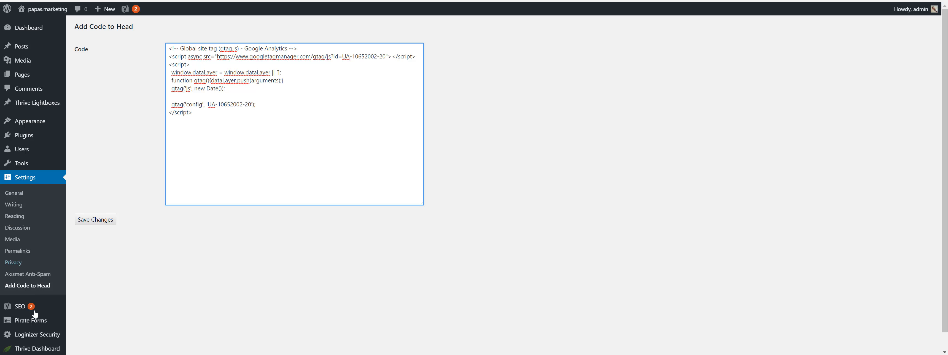
mouse_move(38, 351)
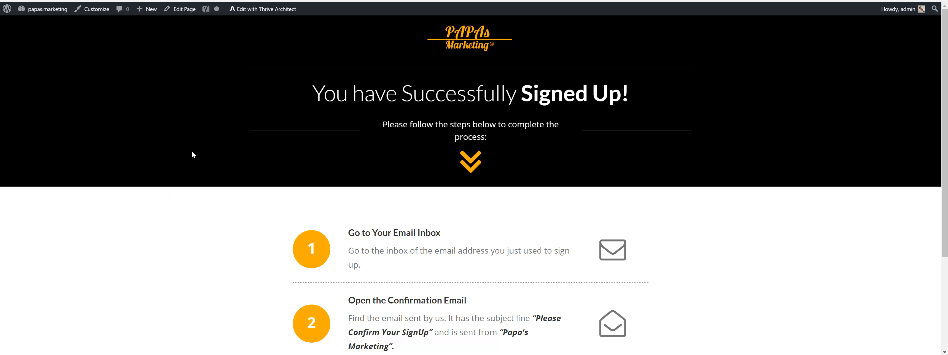
scroll(190, 153, down, 3)
scroll(190, 152, up, 3)
- Edit the "You have Successfully Signed Up!" page with Thrive Architect and expand Custom Scripts in its Landing Page Settings
click(255, 12)
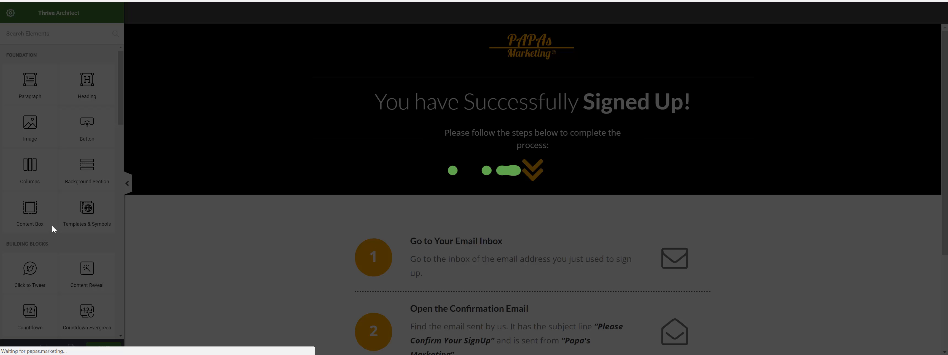
scroll(72, 313, down, 1)
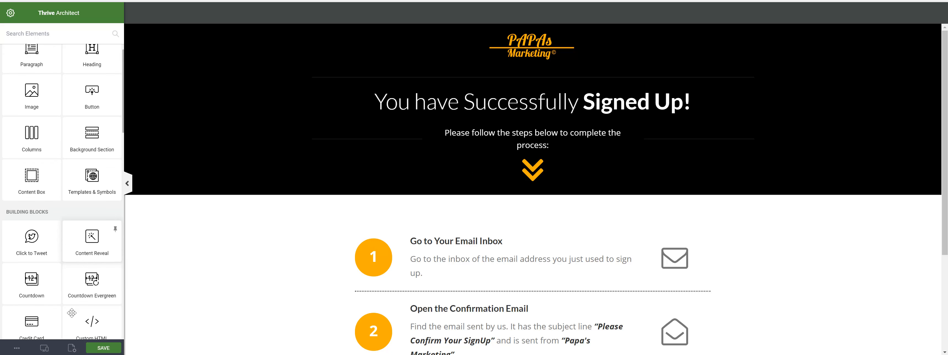
click(71, 347)
click(35, 40)
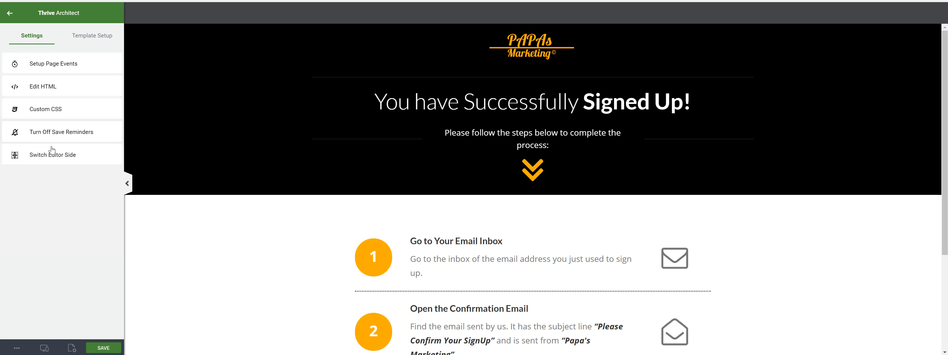
click(91, 38)
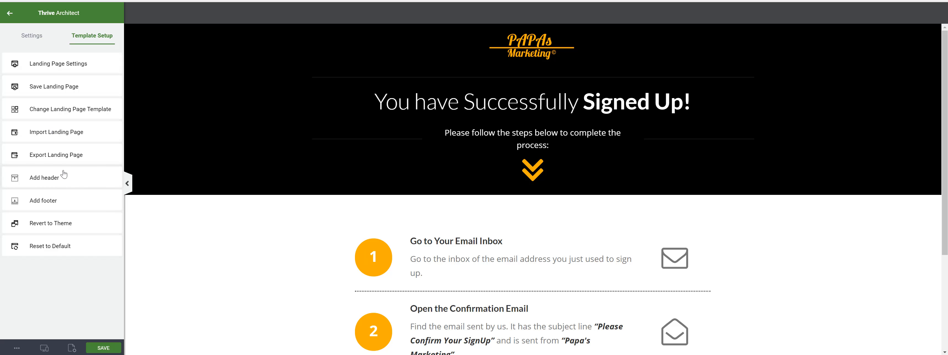
click(70, 68)
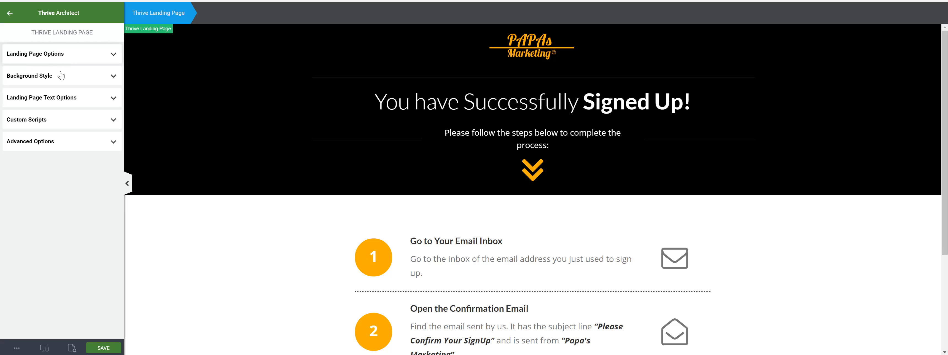
click(53, 121)
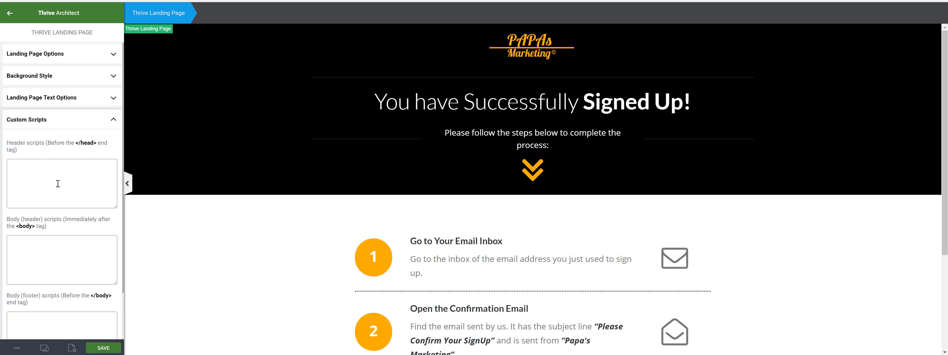
- Paste the Google Analytics tracking snippet into the page's header scripts and enlarge that text box
scroll(58, 183, down, 2)
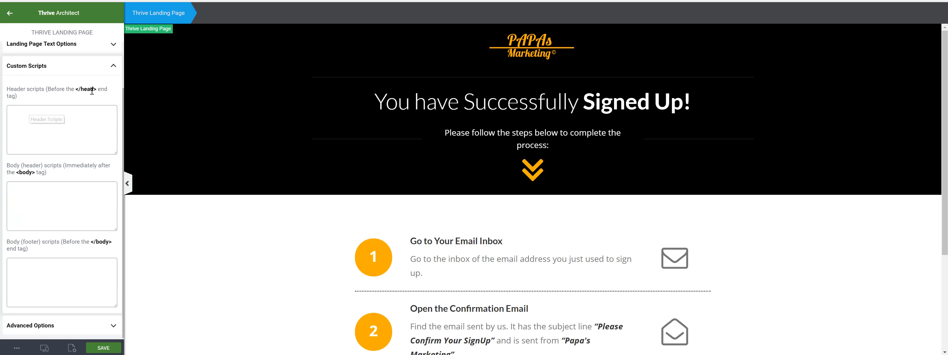
right_click(41, 118)
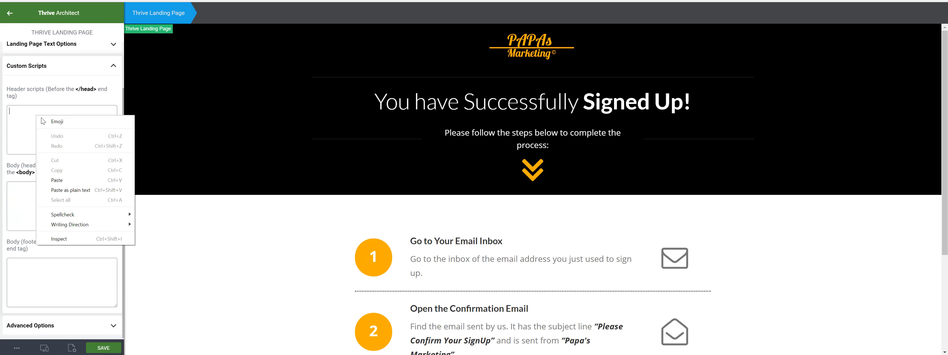
click(57, 180)
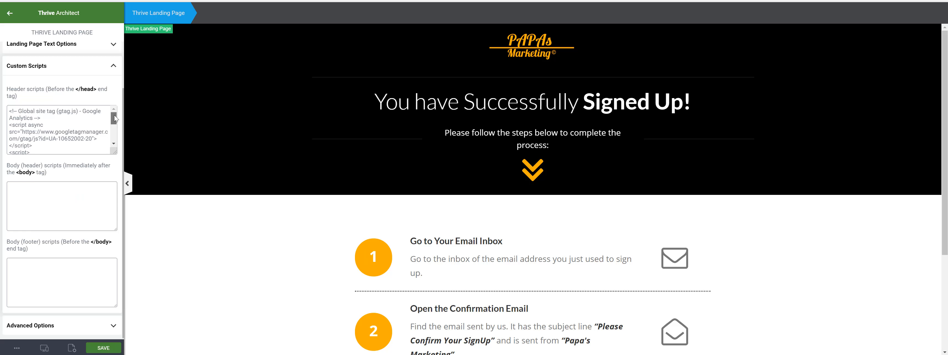
mouse_move(115, 152)
mouse_down()
mouse_move(115, 175)
mouse_move(112, 113)
mouse_move(114, 164)
mouse_up()
- Examine the pasted header script and the separate body header and body footer script areas
scroll(94, 124, up, 3)
scroll(95, 135, down, 3)
scroll(96, 137, up, 3)
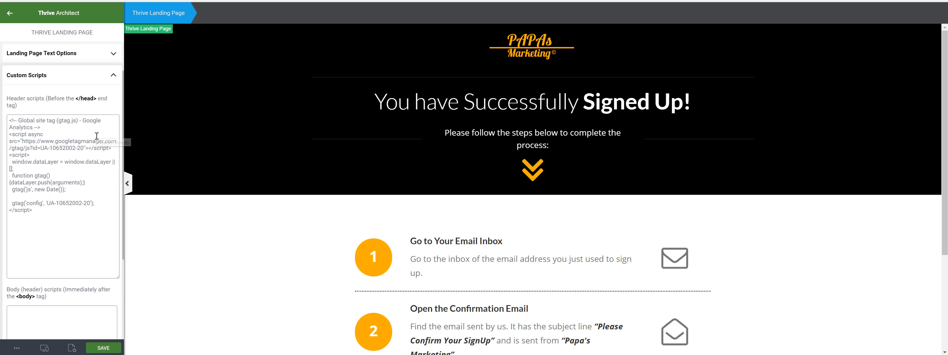
drag(76, 98, 97, 97)
scroll(68, 190, down, 1)
scroll(68, 190, down, 2)
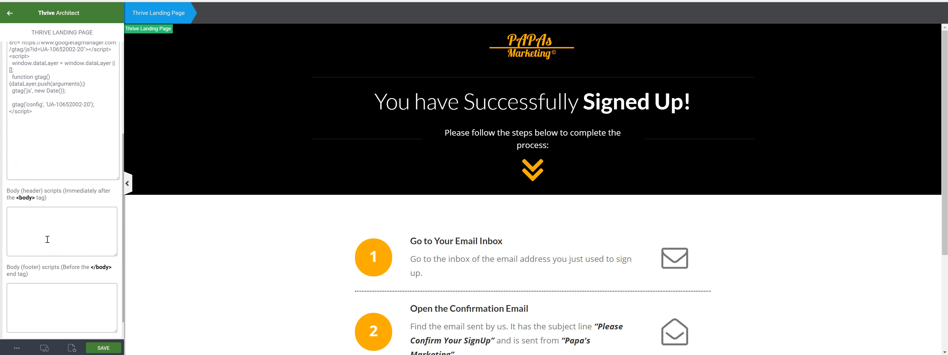
click(28, 190)
scroll(58, 154, up, 3)
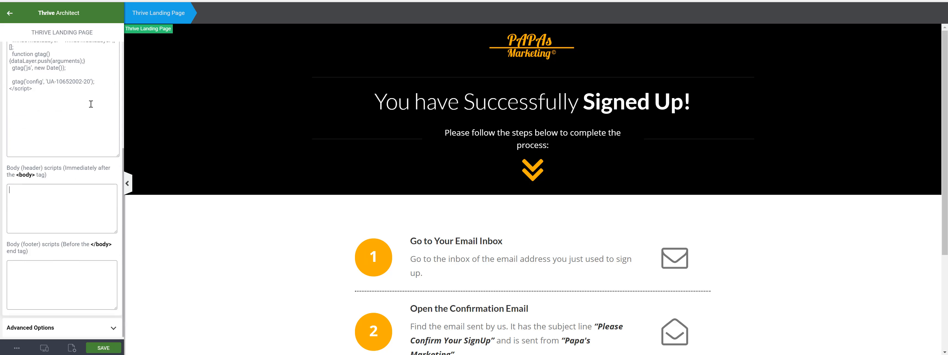
scroll(88, 127, down, 2)
click(61, 133)
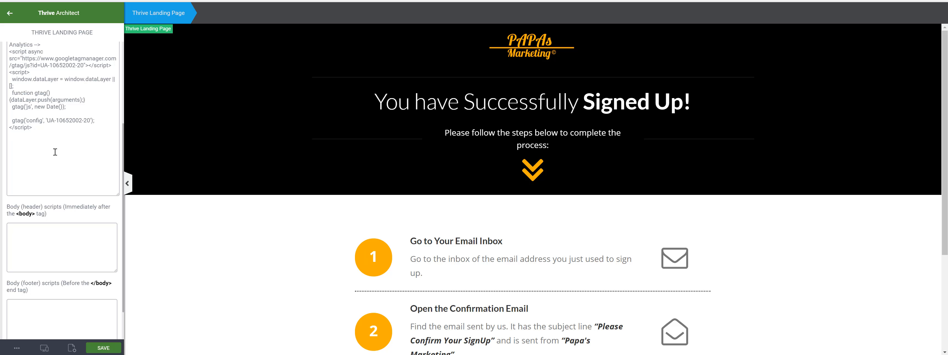
scroll(55, 152, up, 3)
scroll(55, 152, down, 1)
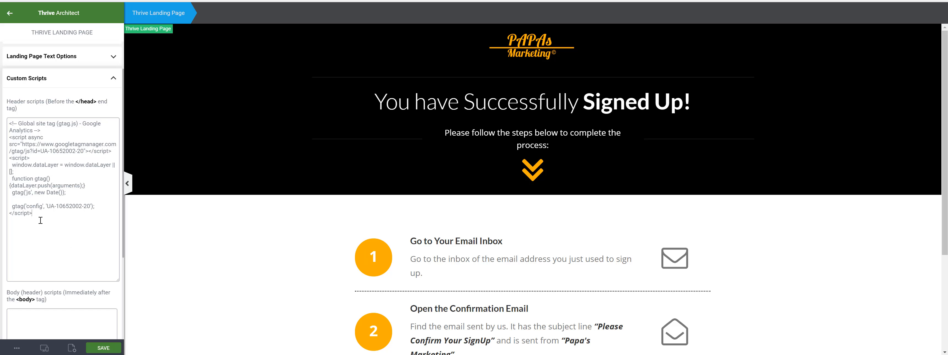
drag(21, 233, 22, 233)
scroll(48, 217, down, 3)
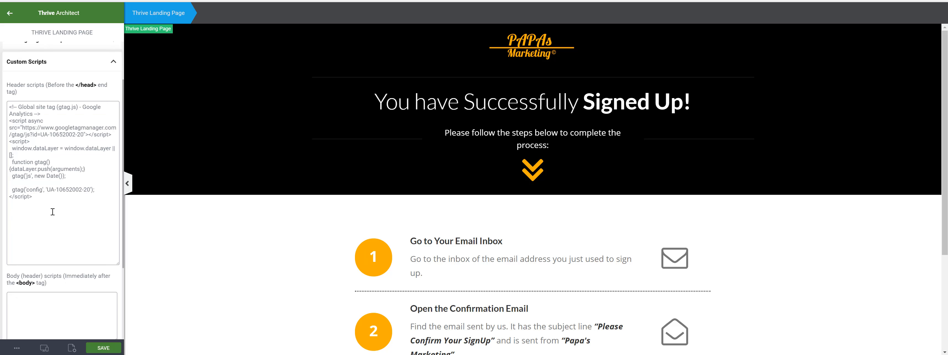
- Save the thank-you page and exit Thrive Architect
click(99, 348)
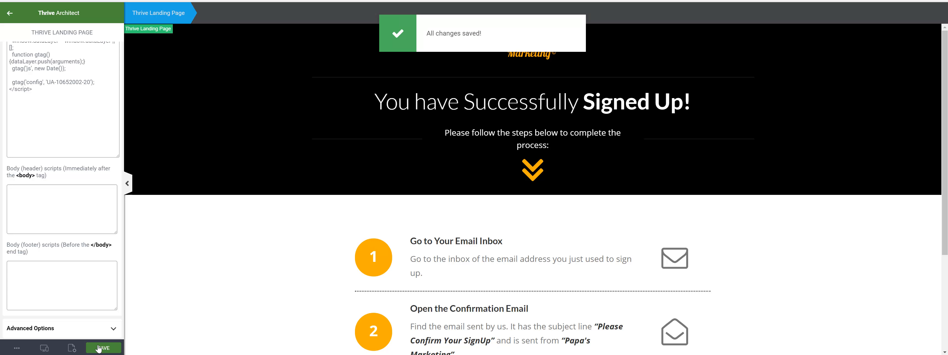
click(15, 349)
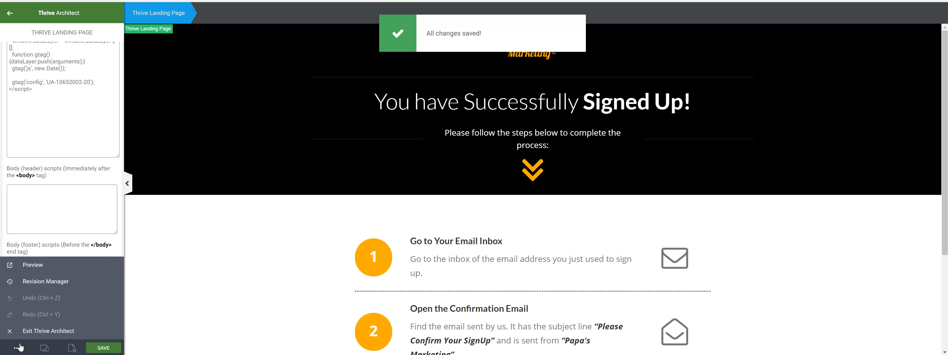
click(31, 335)
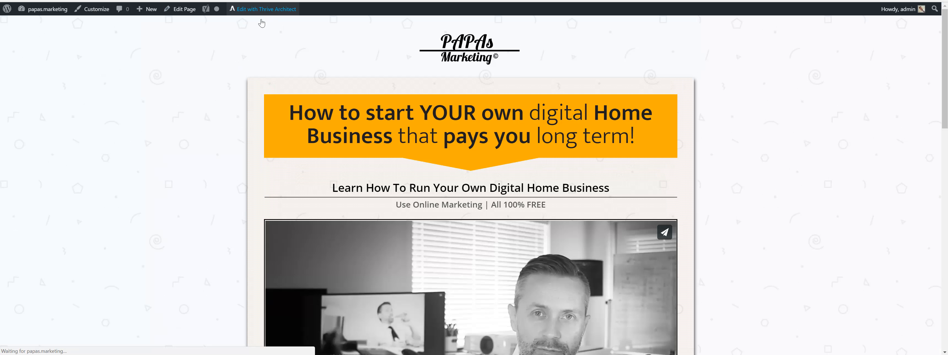
- Edit the "How to start YOUR own digital Home Business" page with Thrive Architect and expand its landing page Custom Scripts
click(262, 11)
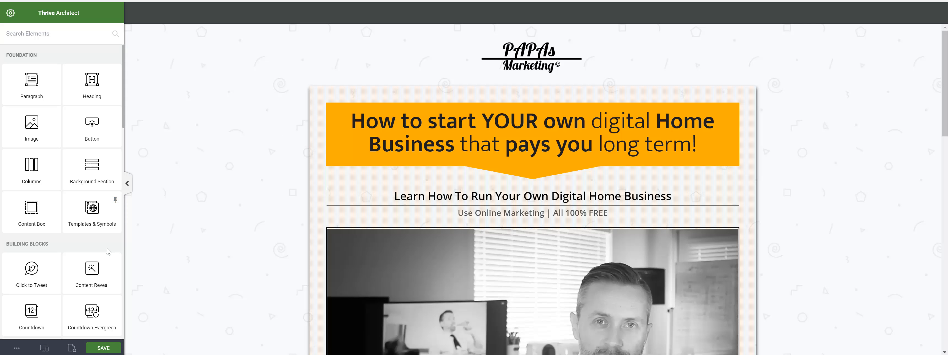
click(72, 348)
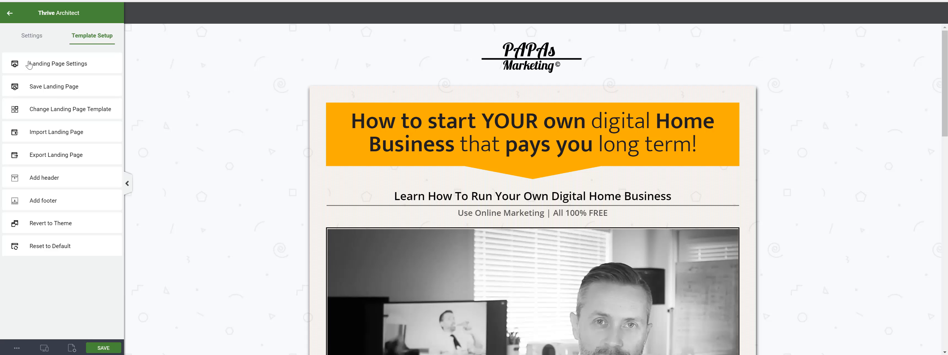
click(34, 65)
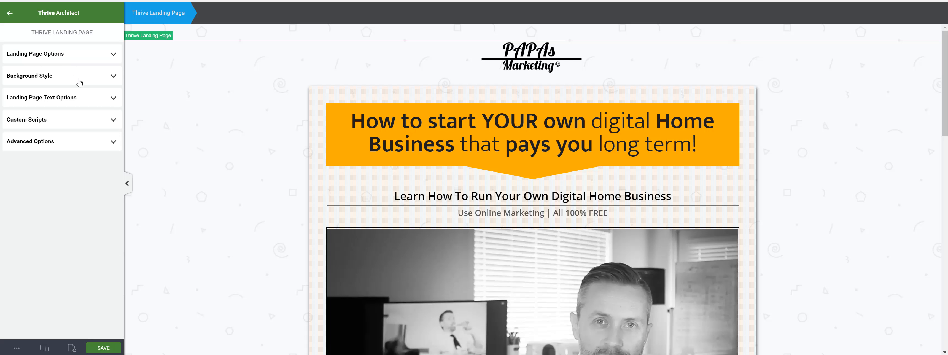
click(42, 119)
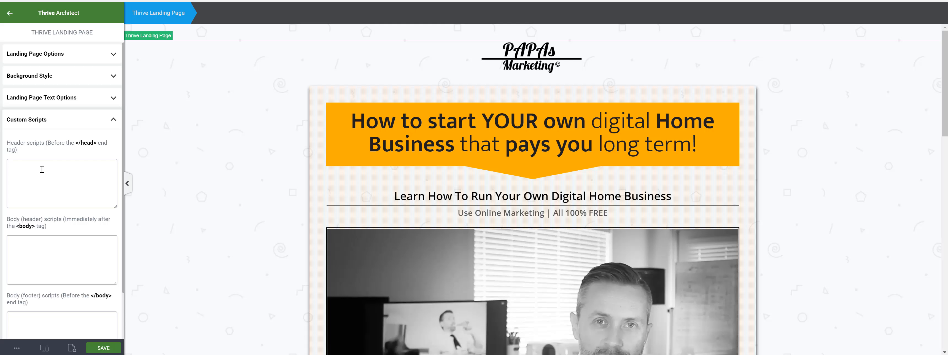
- Paste the Google Analytics tracking snippet into this page's header scripts, save the page and exit Thrive Architect
click(42, 169)
key(ctrl+v)
click(111, 348)
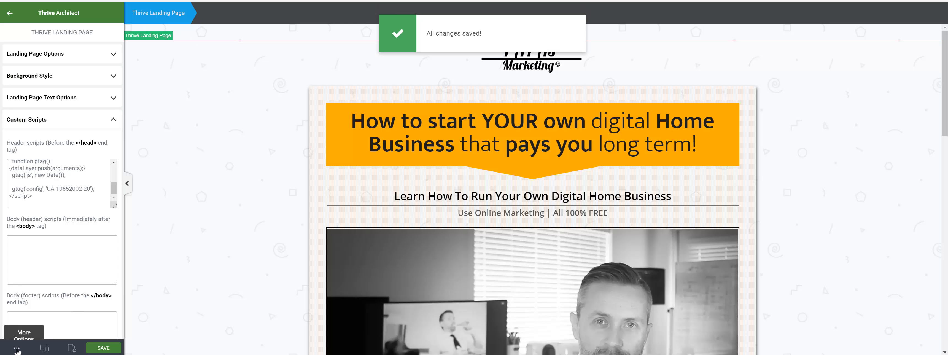
click(17, 349)
click(26, 333)
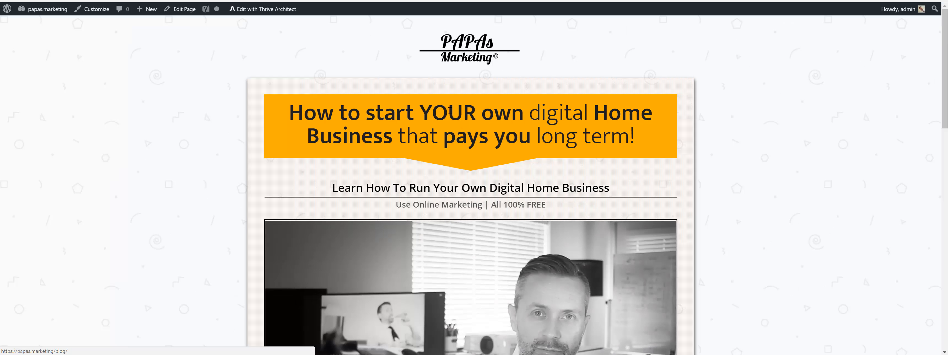
- Return to the WordPress Add Code to Head settings and select the entire Google Analytics snippet
scroll(514, 209, down, 5)
scroll(515, 209, down, 5)
scroll(477, 195, up, 6)
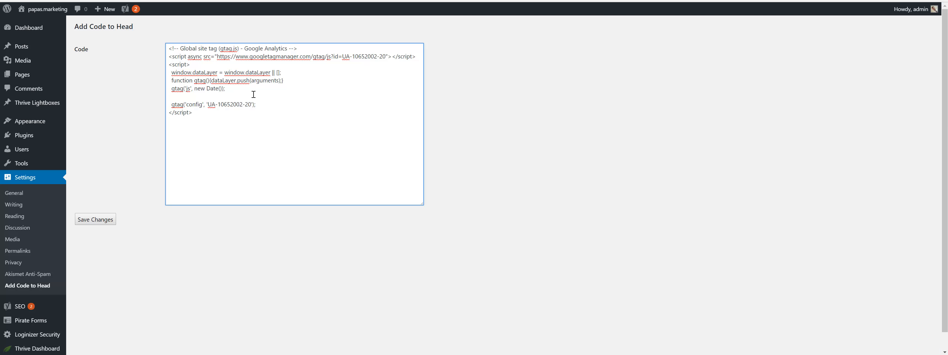
drag(223, 113, 157, 47)
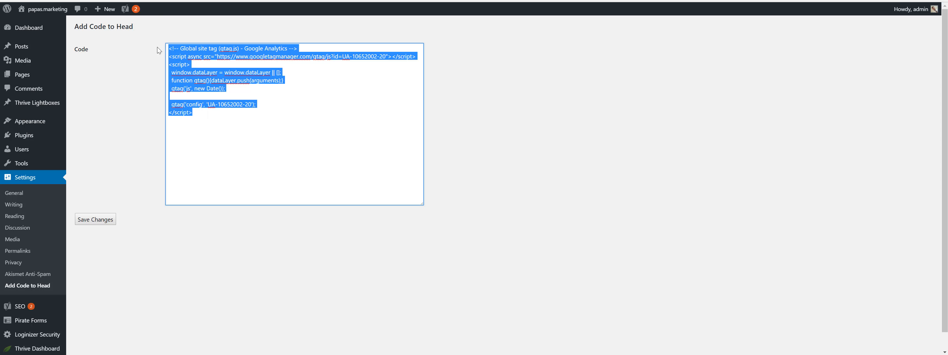
- Switch to Google Analytics and open the goal "Papas Marketing Client who just signed up" from the Goals settings of the All Web Site Data view
click(211, 121)
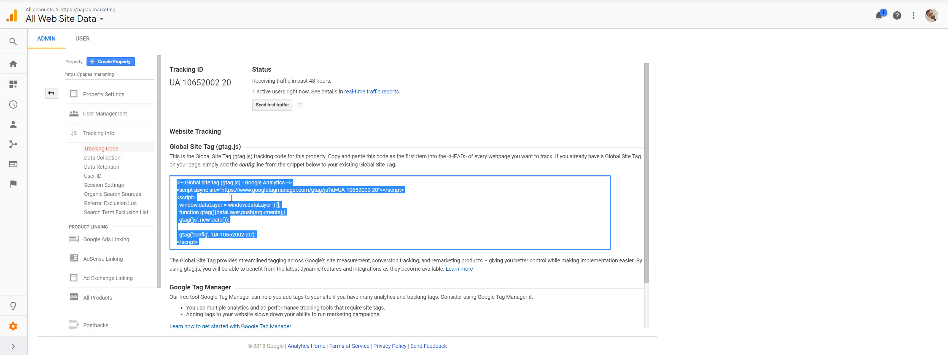
click(13, 329)
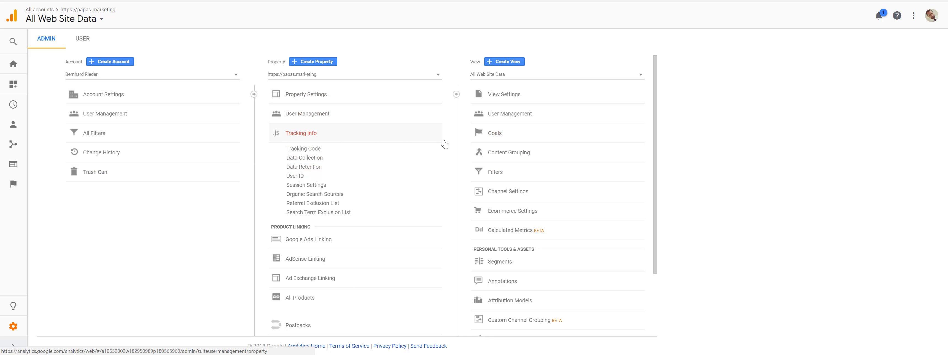
click(494, 136)
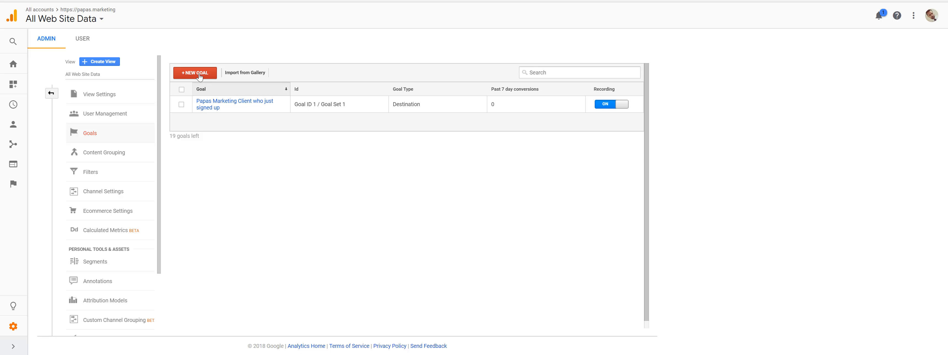
click(207, 107)
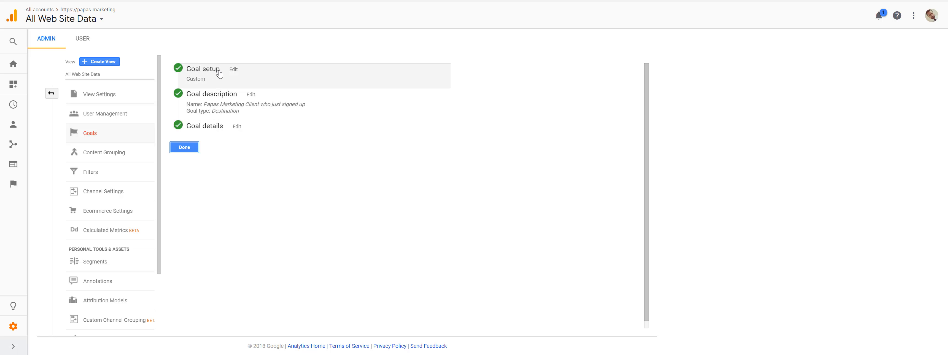
- Edit the goal setup, look over the template options, choose Custom and continue to the goal description
click(234, 70)
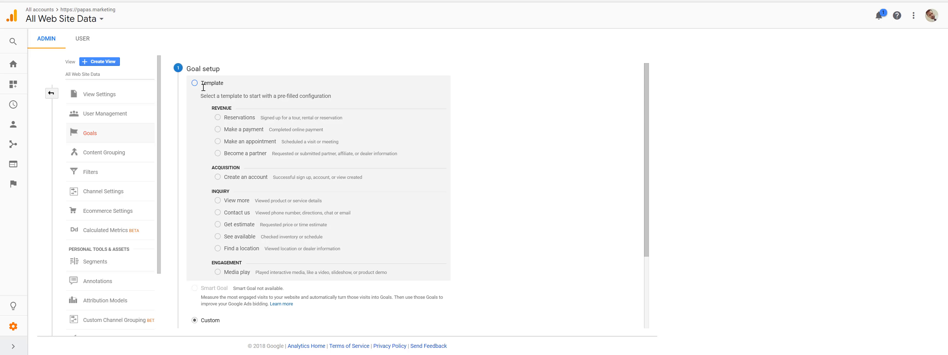
click(196, 83)
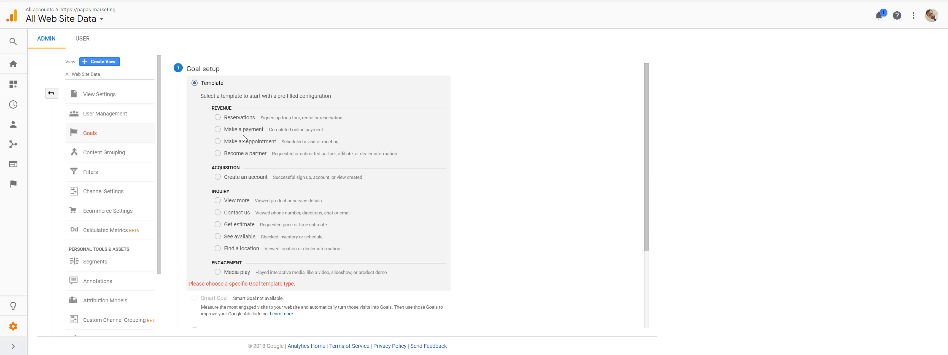
scroll(221, 185, down, 2)
click(195, 240)
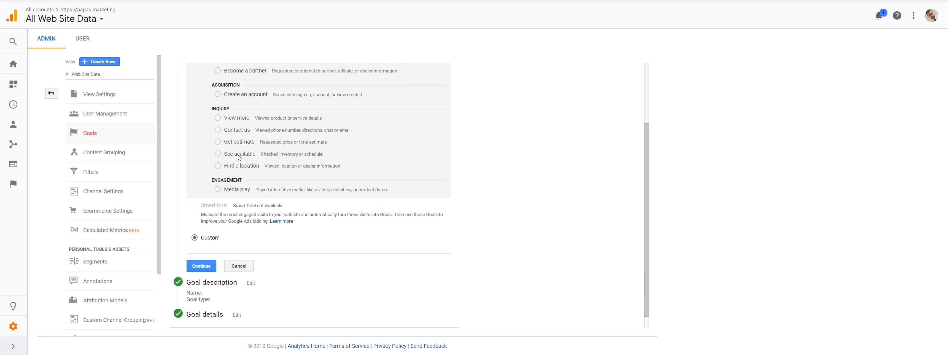
scroll(239, 148, up, 2)
scroll(236, 171, down, 2)
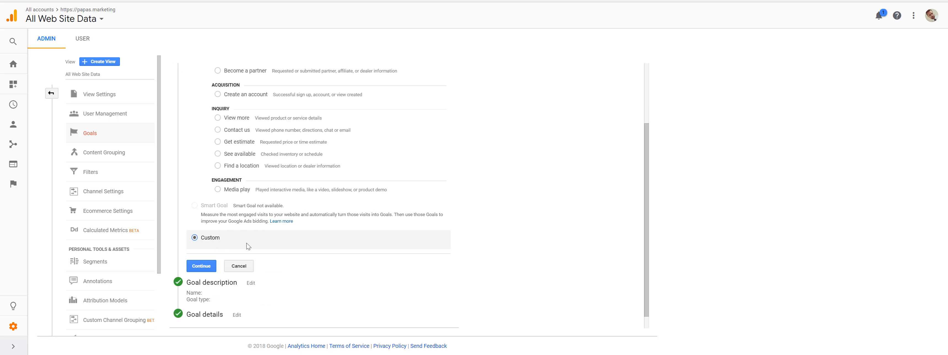
click(201, 266)
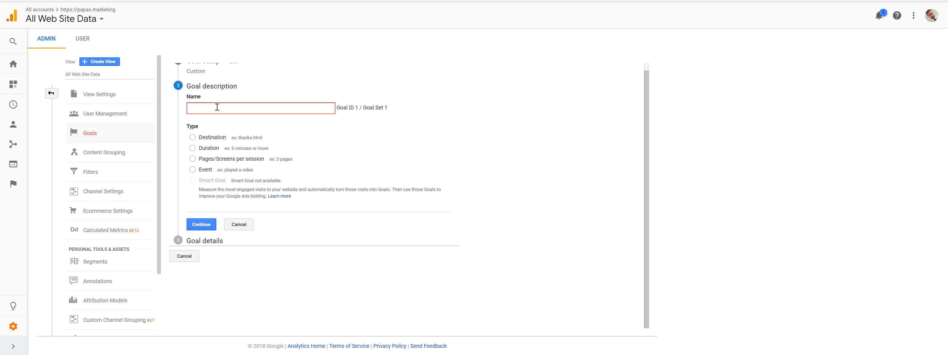
- Name the goal "Visitors Signed Up" and set its type to Destination
scroll(264, 125, up, 1)
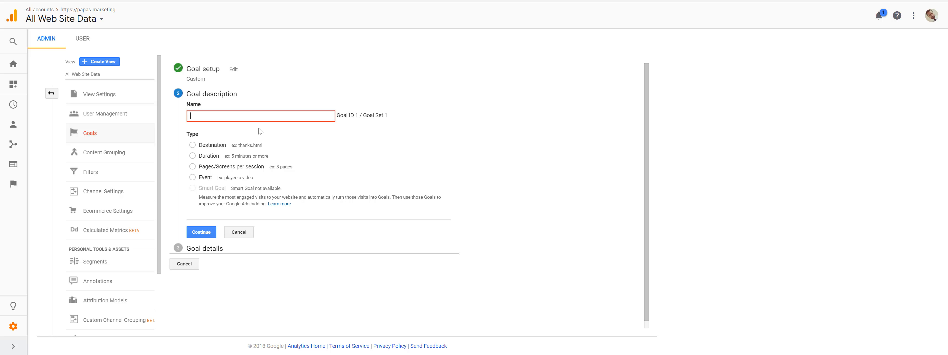
text(Visotors)
key(BackSpace)
key(BackSpace)
key(BackSpace)
key(BackSpace)
text(itors Signed)
click(205, 147)
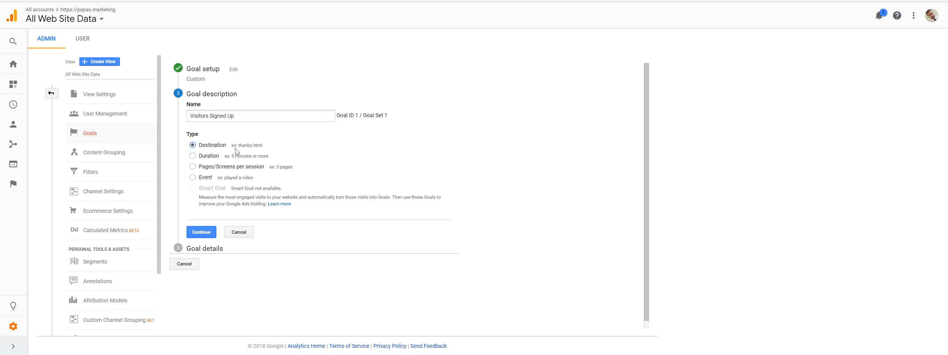
- Examine the thank-you page and the landing page's sign-up form, close the form and return to the Analytics goal
click(202, 1)
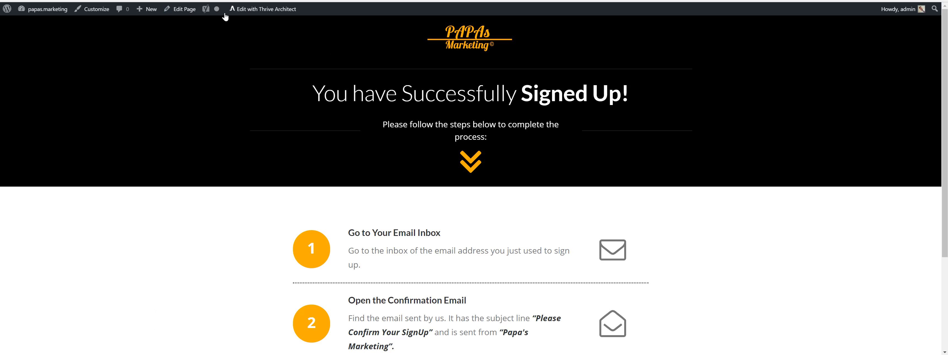
click(218, 1)
scroll(462, 217, down, 4)
scroll(462, 217, down, 5)
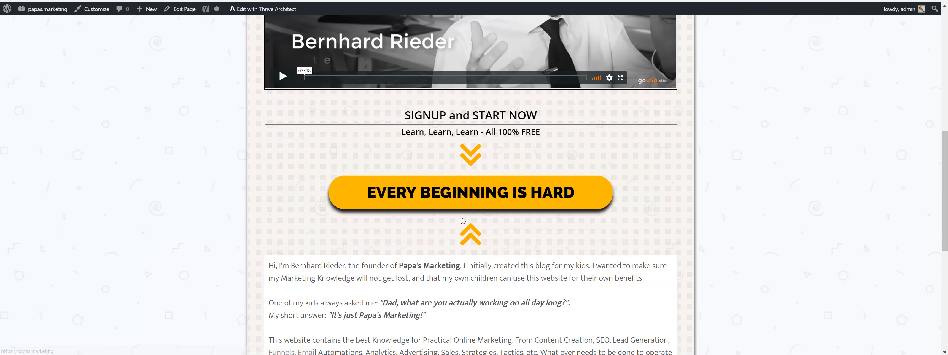
click(438, 105)
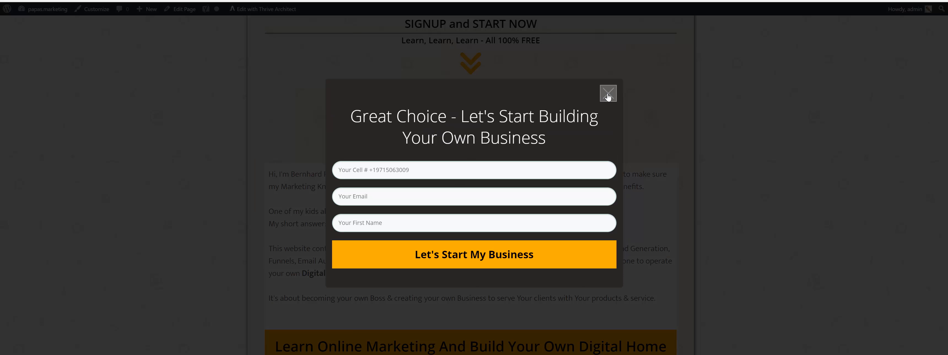
click(608, 93)
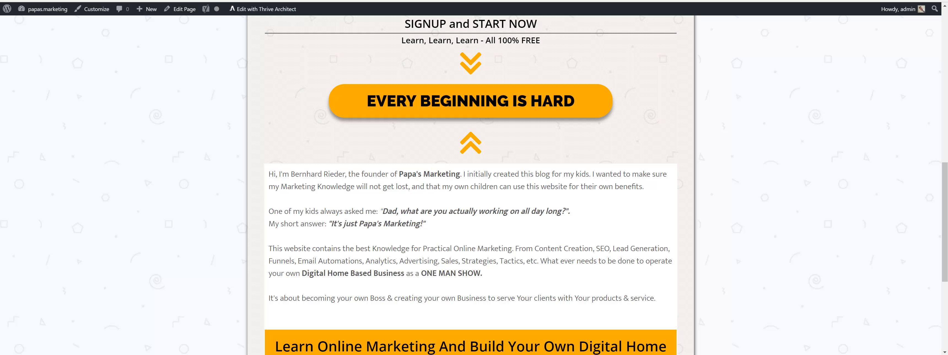
key(ctrl+Tab)
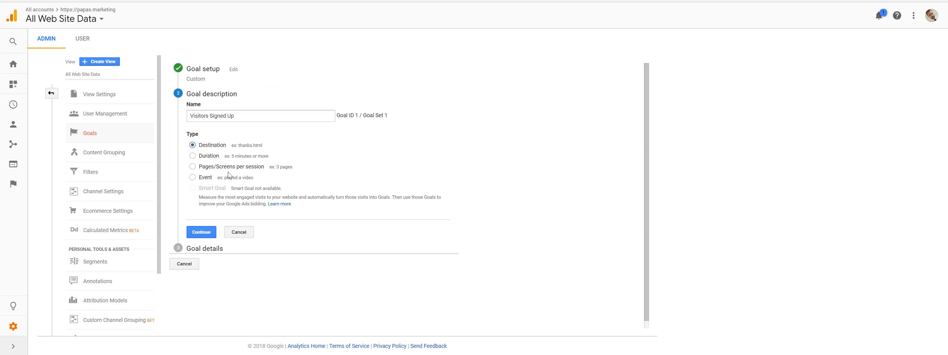
- Continue to the goal details, try Equals to as the destination match type and set it to Regular expression
click(202, 233)
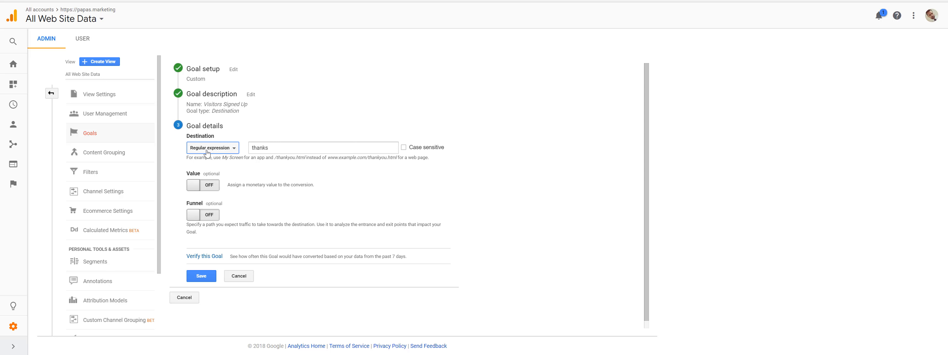
click(226, 150)
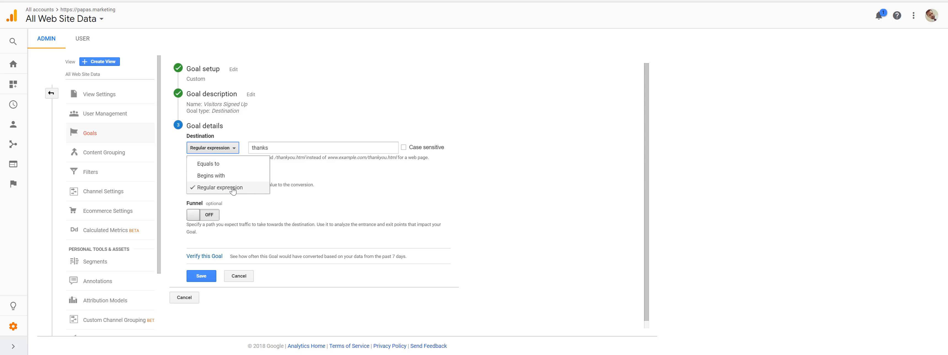
click(207, 163)
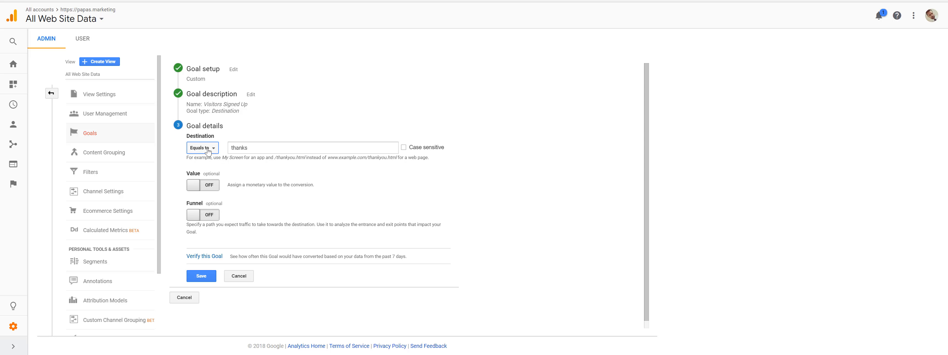
click(208, 150)
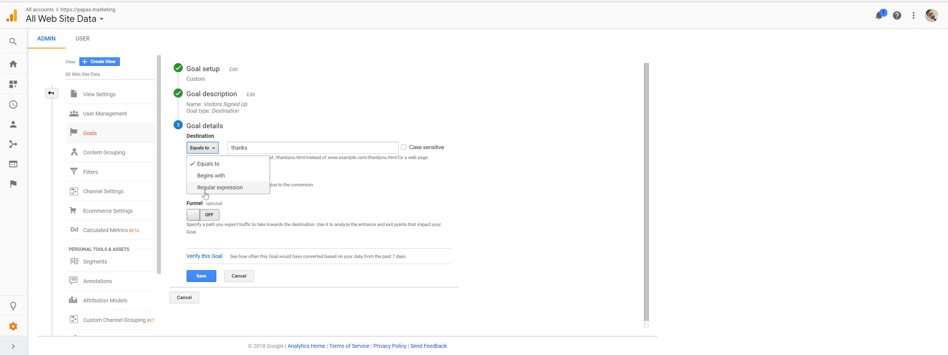
click(235, 190)
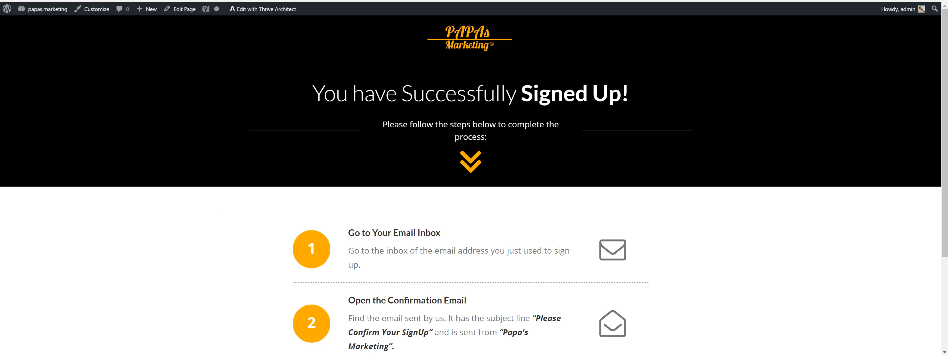
key(ctrl+l)
right_click(122, 1)
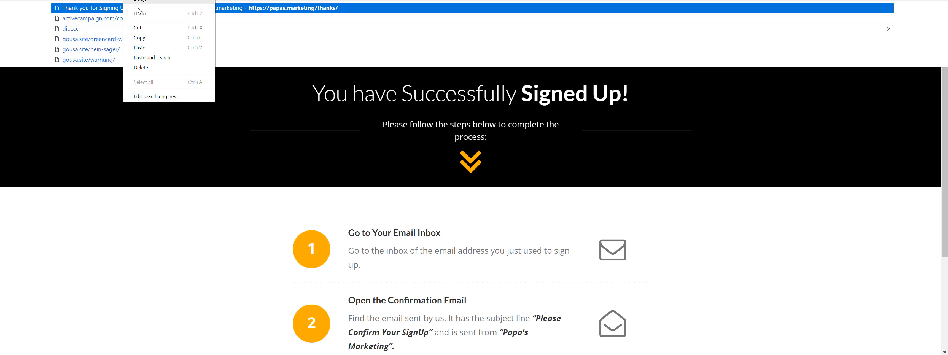
click(141, 37)
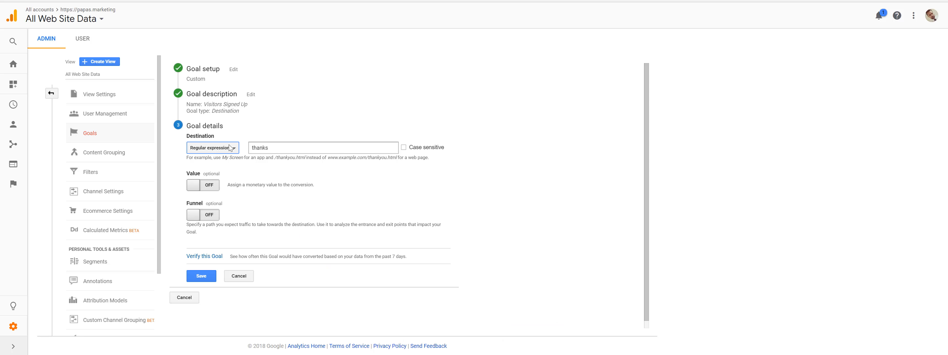
double_click(260, 148)
key(ctrl+v)
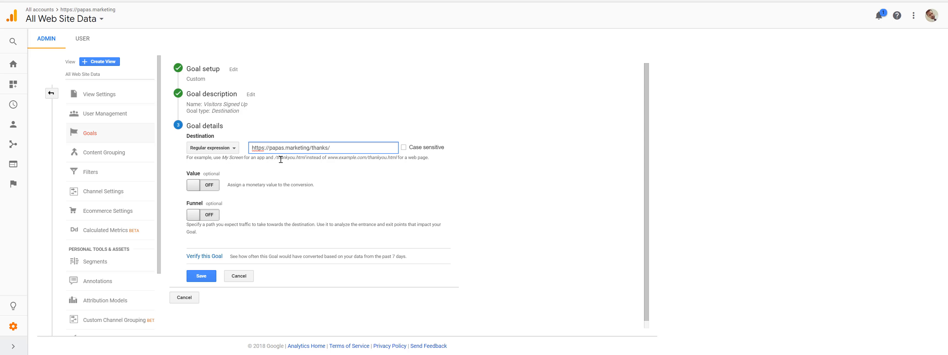
- Shorten the goal's destination to /thanks by removing the domain and the trailing slash
drag(276, 156, 398, 158)
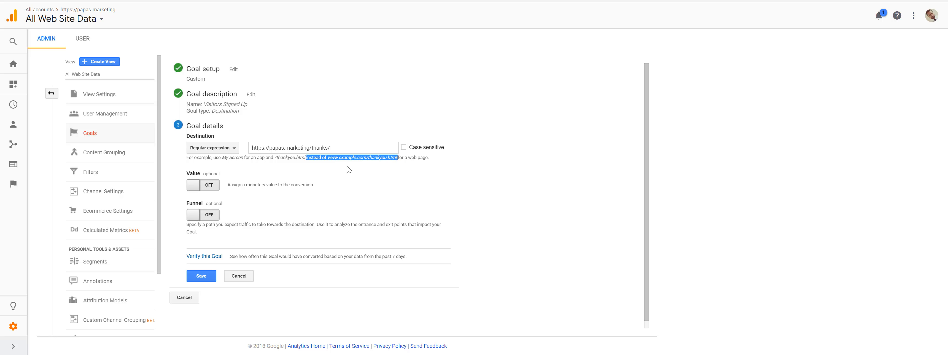
click(344, 150)
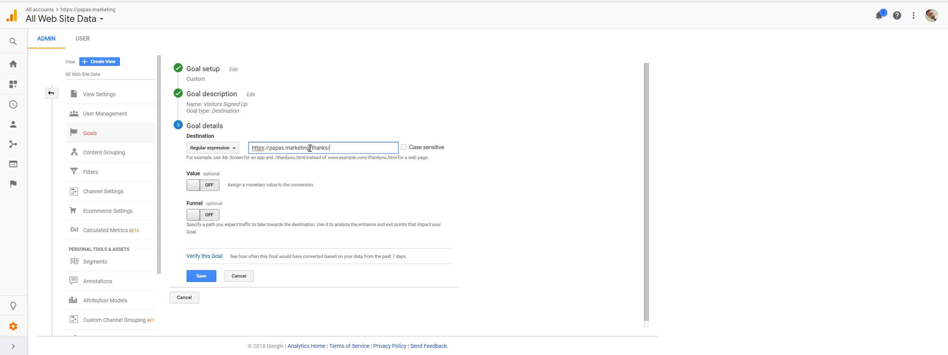
drag(310, 148, 189, 151)
key(BackSpace)
click(285, 151)
click(351, 183)
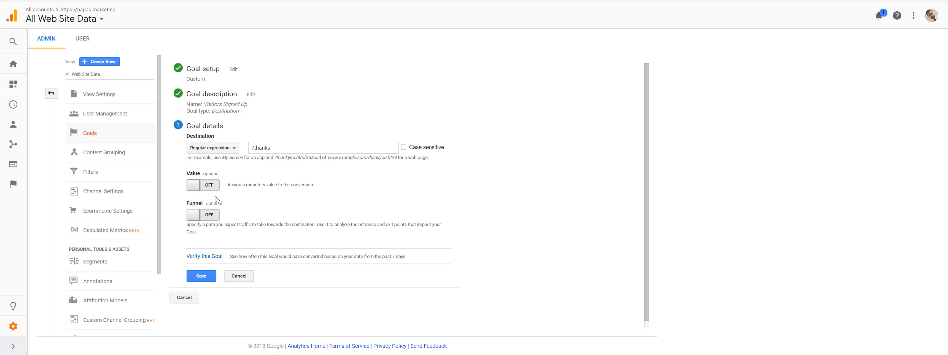
- Turn on the goal's monetary value and set it to 1 USD
click(192, 188)
drag(235, 185, 226, 185)
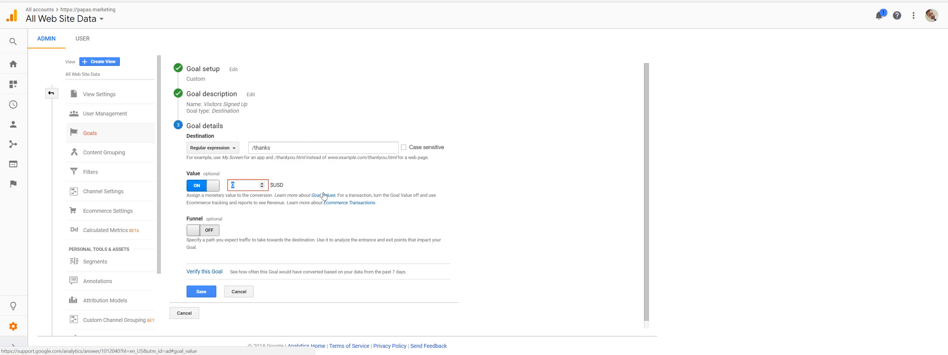
text(1)
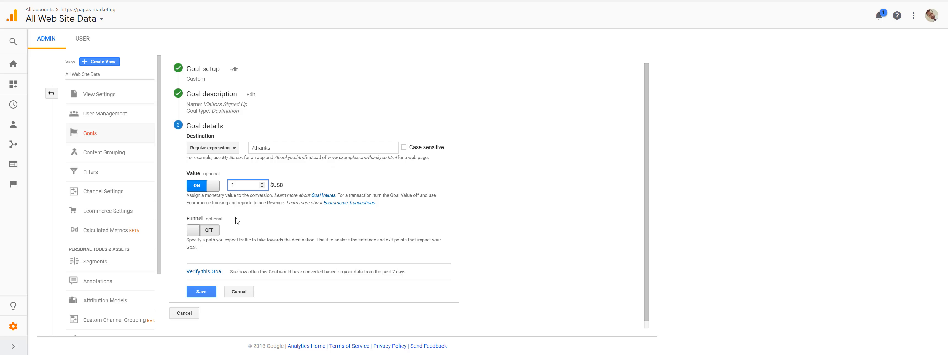
- Turn on the goal's funnel and name its first step "Main Home Page"
scroll(238, 217, down, 1)
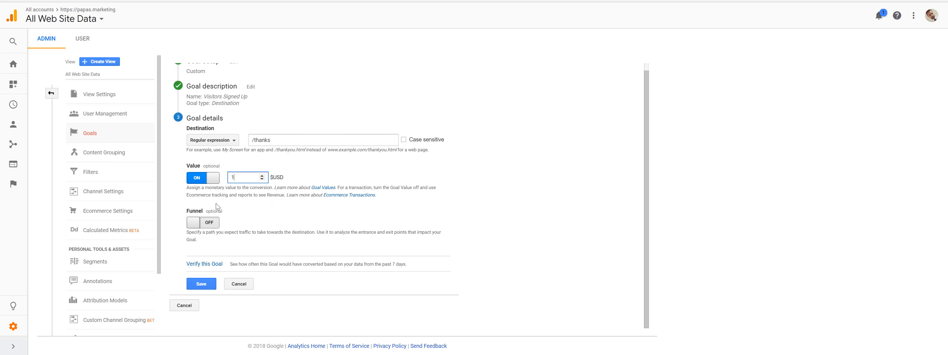
click(194, 222)
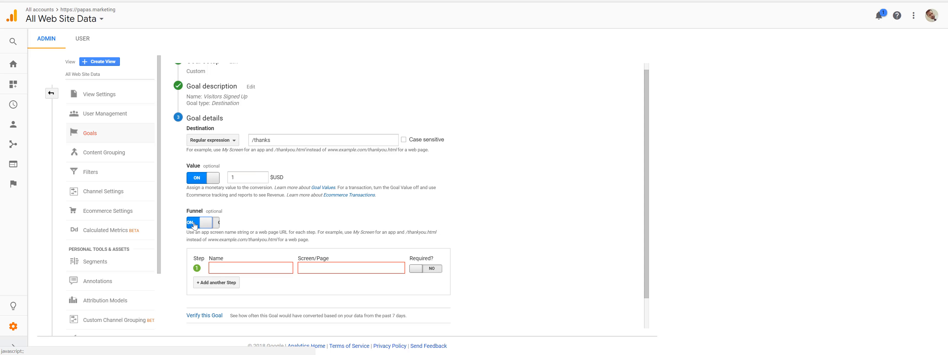
click(227, 270)
text(Main )
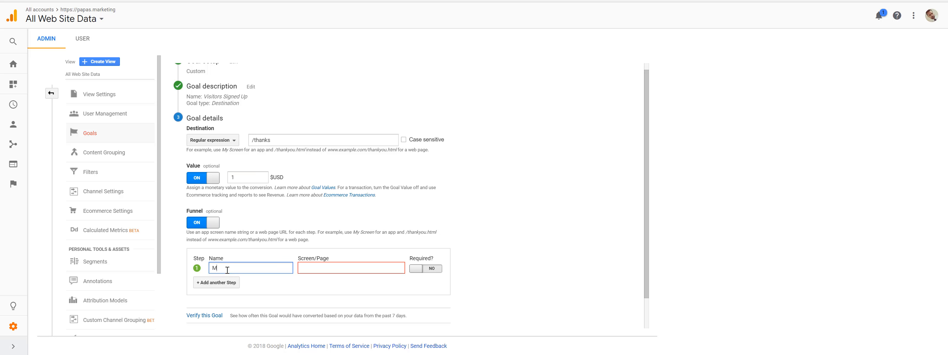
text(Home PAge)
key(Tab)
click(250, 267)
key(BackSpace)
text(a)
click(307, 270)
text(https://papas.marketing/thanks/)
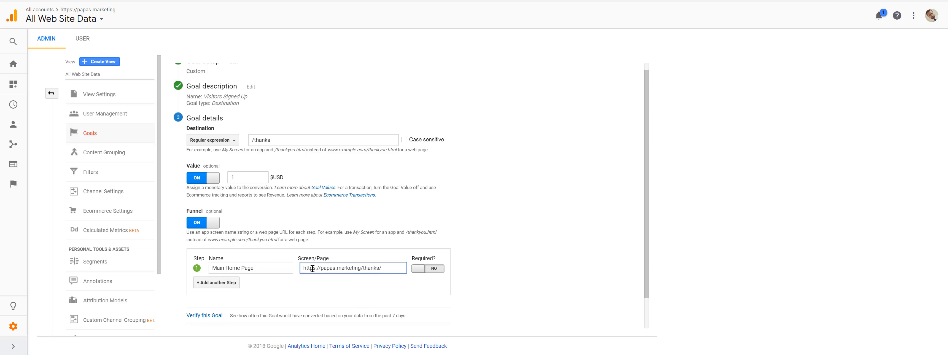
drag(380, 270, 362, 268)
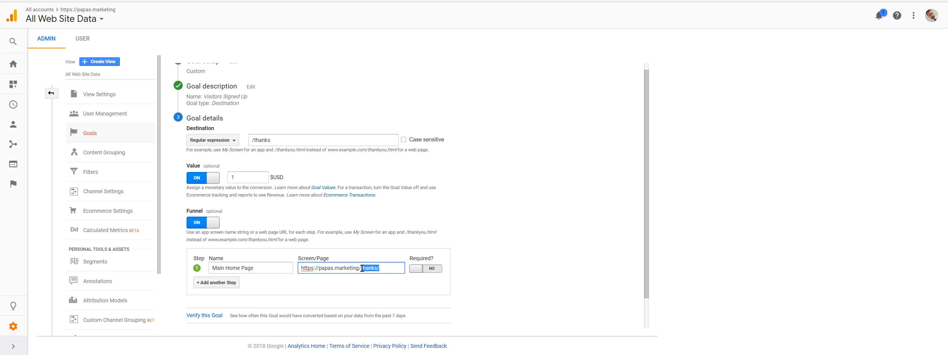
click(518, 243)
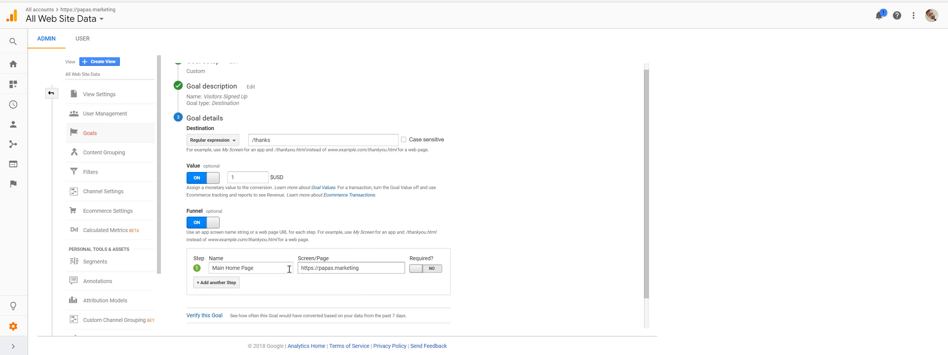
click(417, 273)
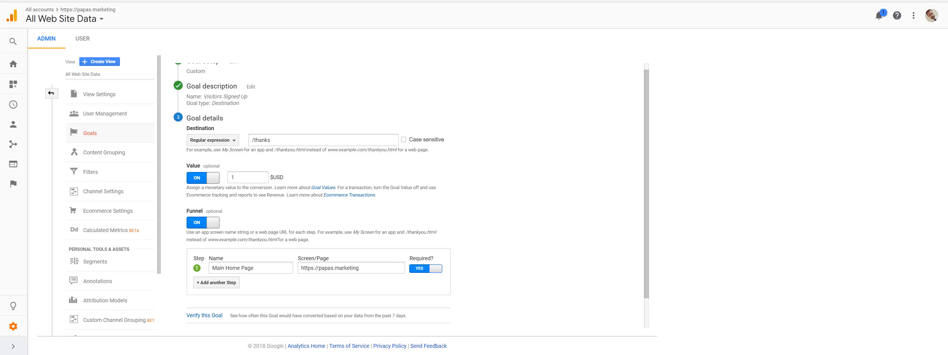
- Check the home page's sign-up section and the sign-up thank-you page against the goal's funnel step and destination
key(ctrl+Tab)
scroll(406, 109, up, 6)
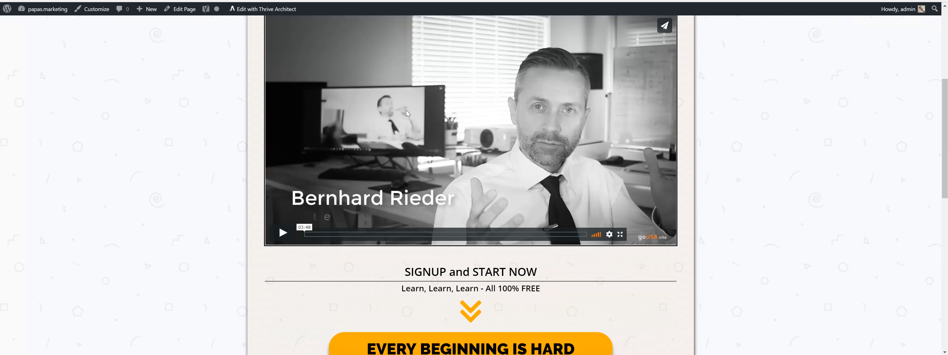
scroll(406, 110, down, 4)
key(ctrl+shift+Tab)
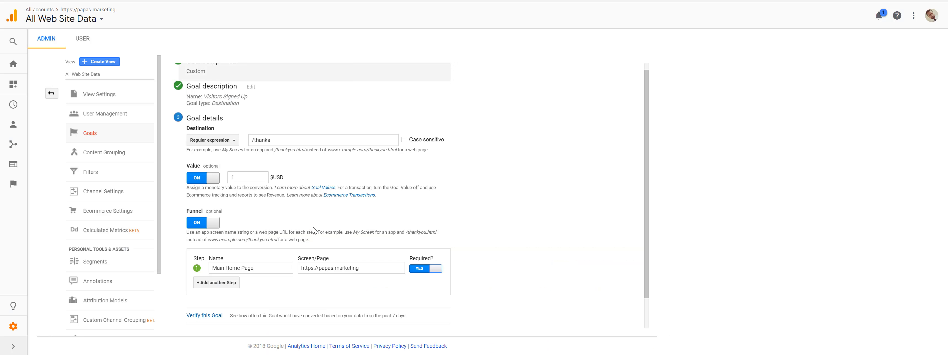
click(261, 140)
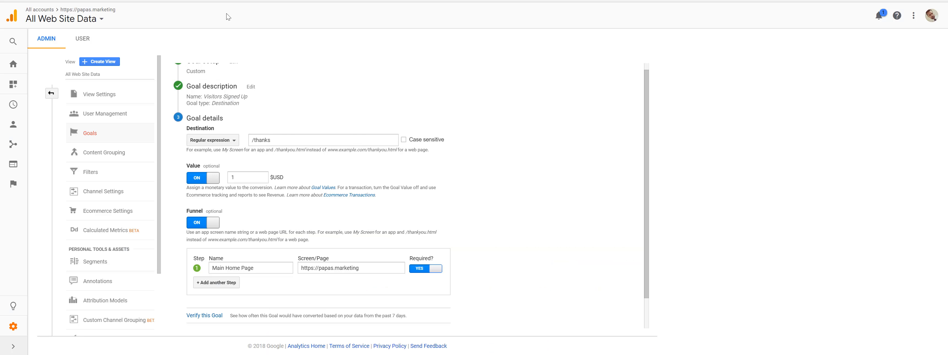
key(ctrl+Tab)
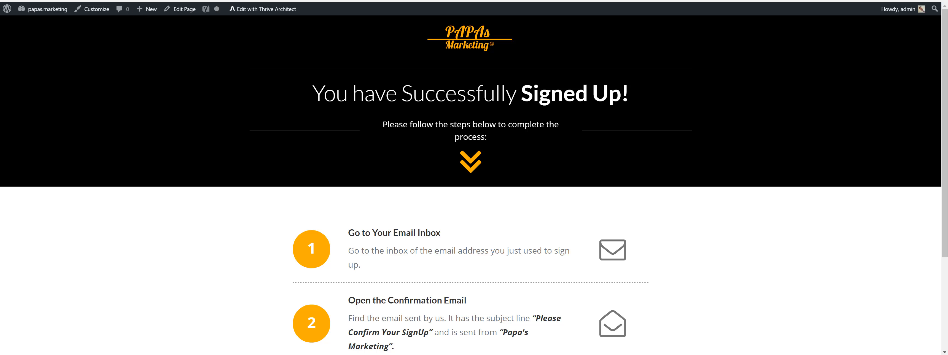
key(ctrl+shift+Tab)
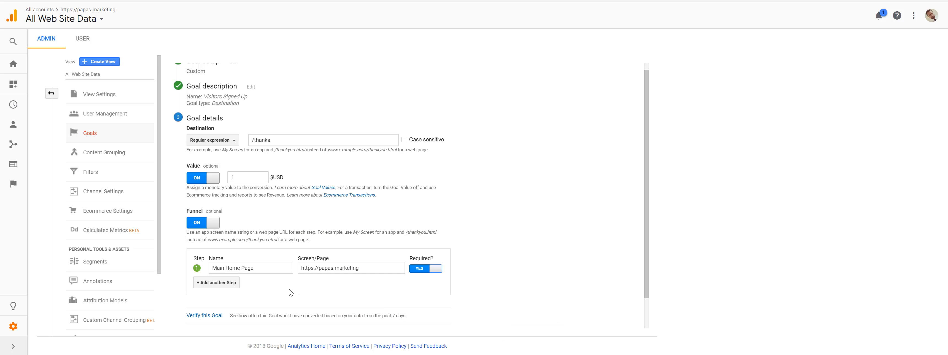
- Verify the Visitors Signed Up goal against the past 7 days of data and save it
scroll(258, 256, down, 1)
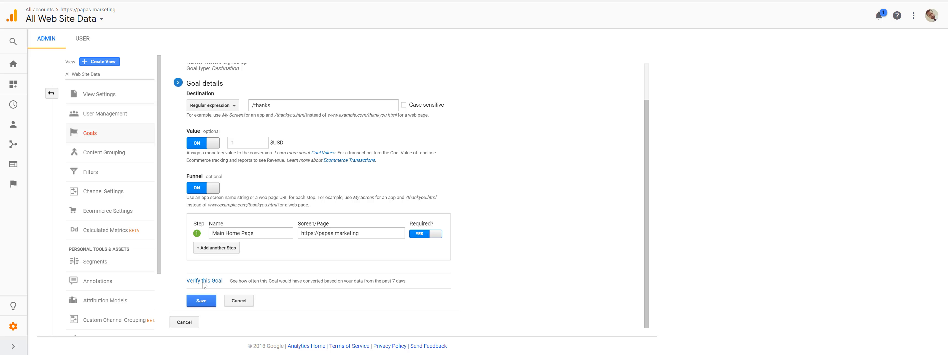
click(214, 282)
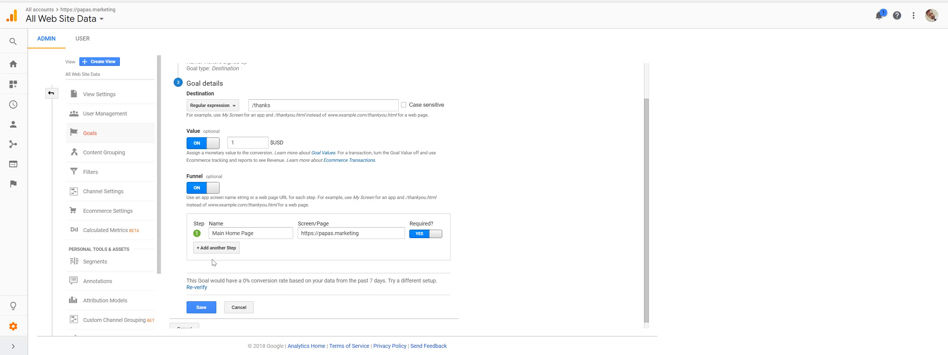
scroll(287, 267, down, 1)
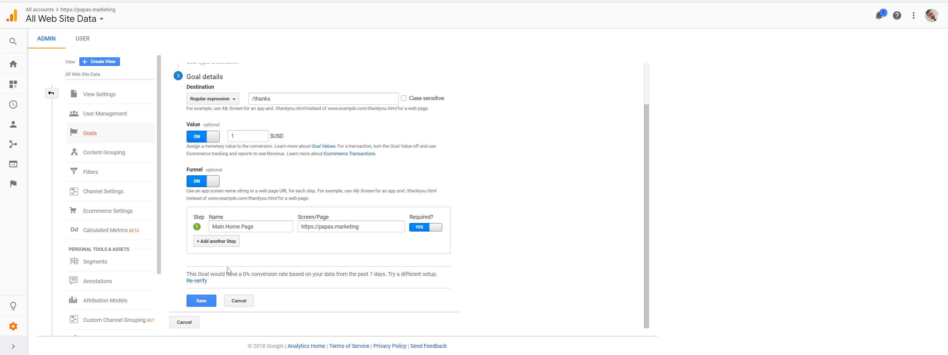
click(204, 302)
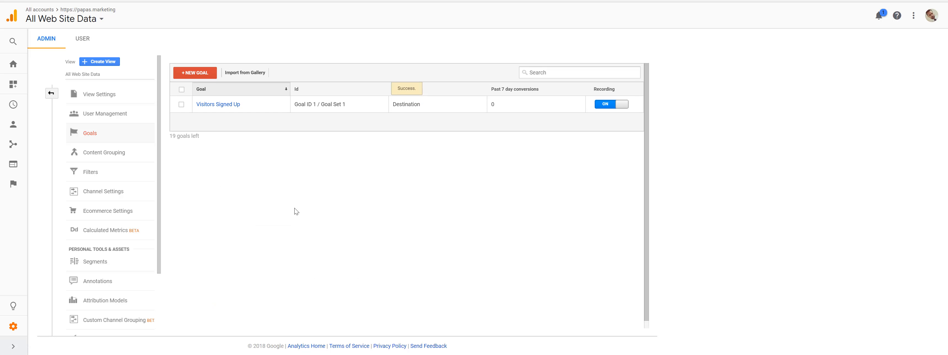